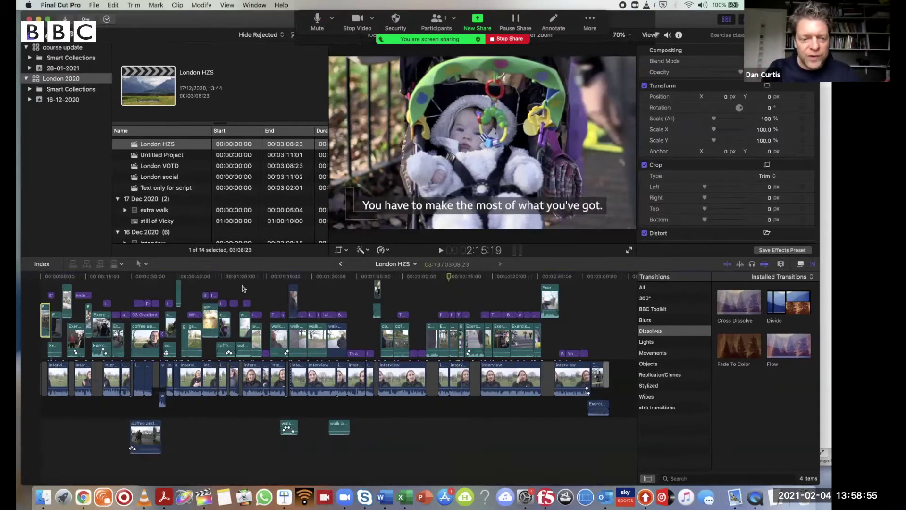
Step: Share the computer's sound in the Zoom meeting and park the playhead at the timeline start
{"action": "key", "text": "Home"}
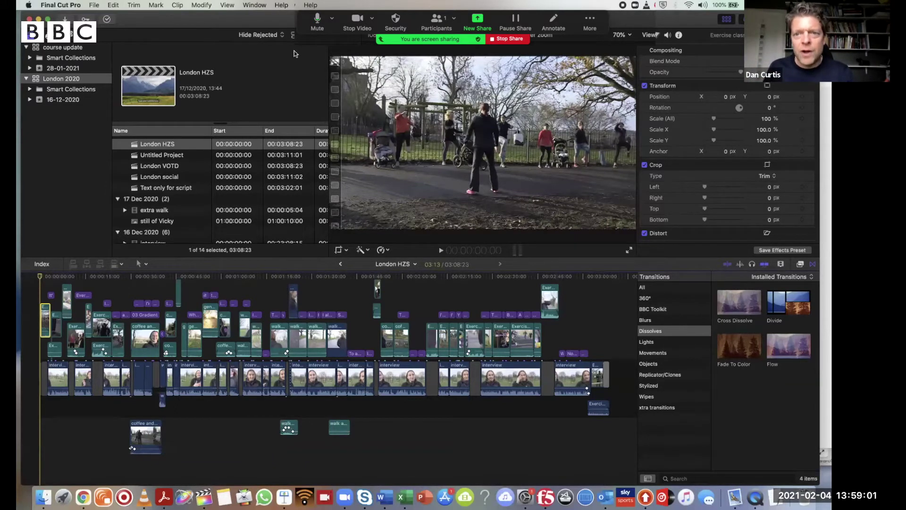
{"action": "left_click", "coordinate": [590, 20]}
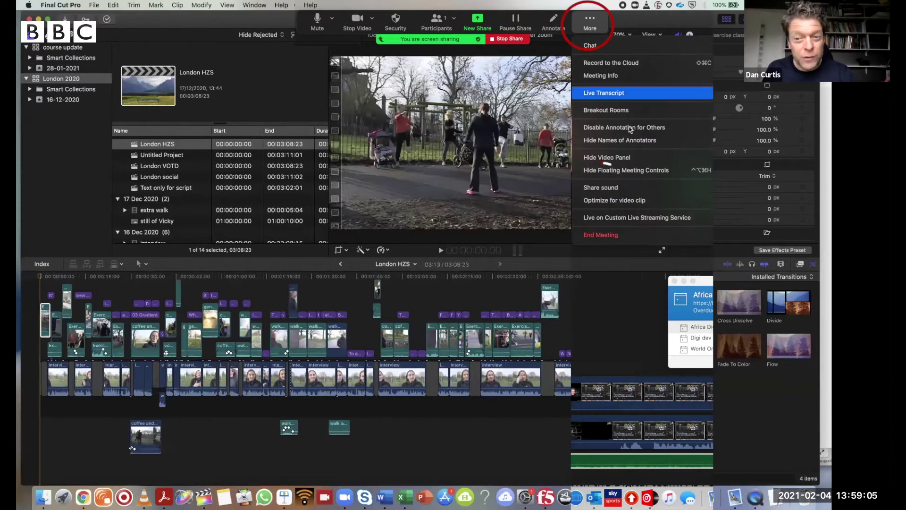
{"action": "left_click", "coordinate": [600, 187]}
{"action": "left_click", "coordinate": [59, 275]}
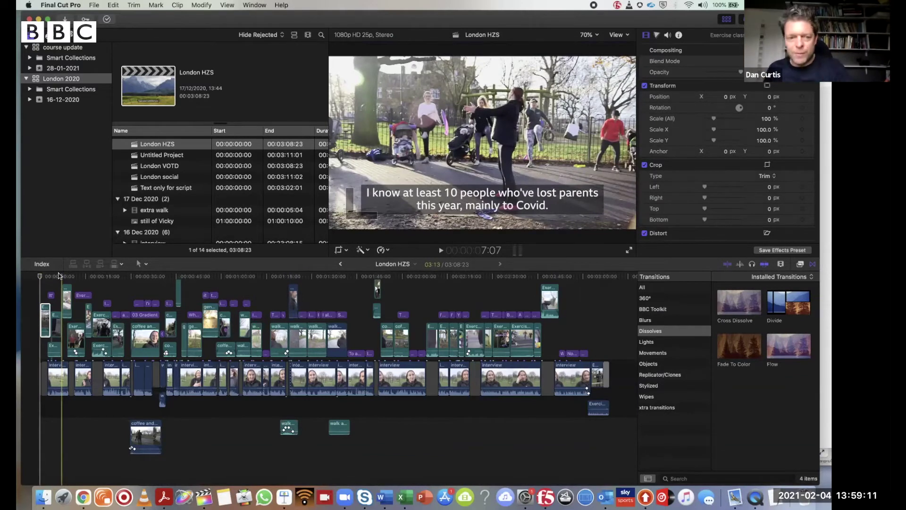
{"action": "left_click", "coordinate": [39, 277]}
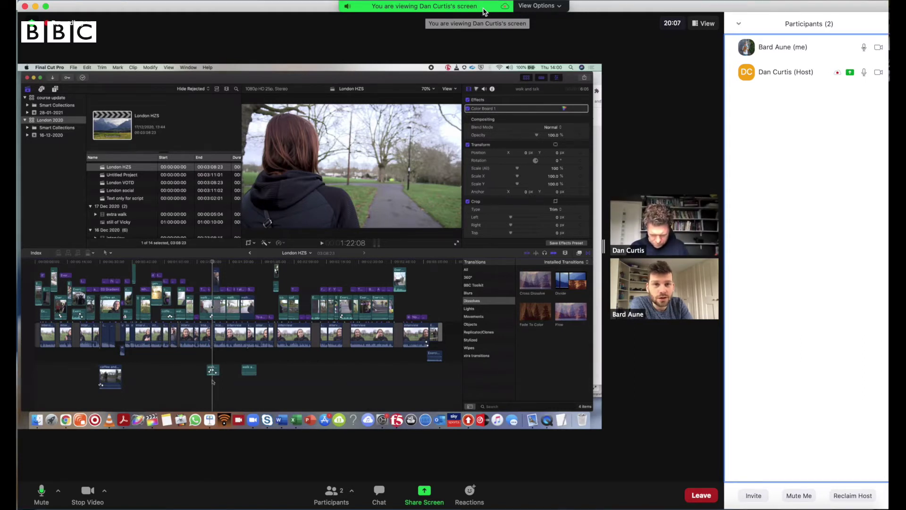
Step: Request remote control of the host's shared screen through View Options and confirm
{"action": "left_click", "coordinate": [550, 7]}
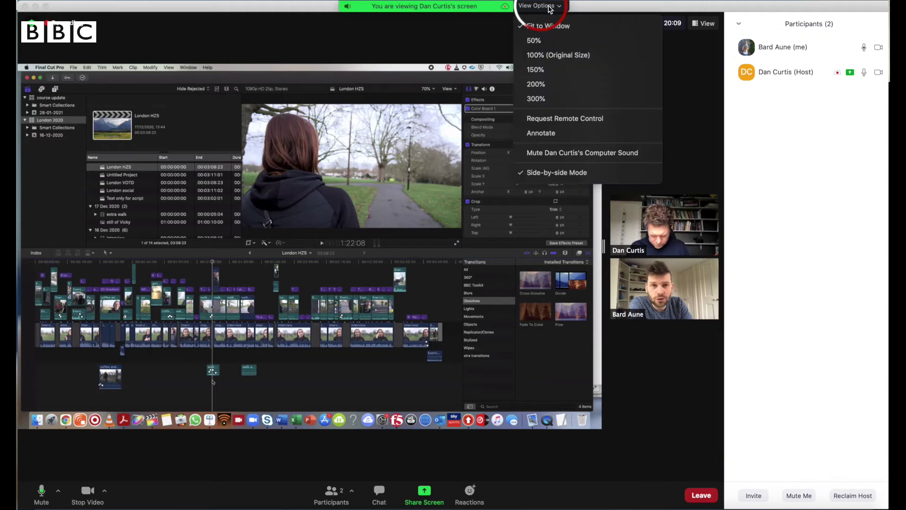
{"action": "left_click", "coordinate": [554, 121]}
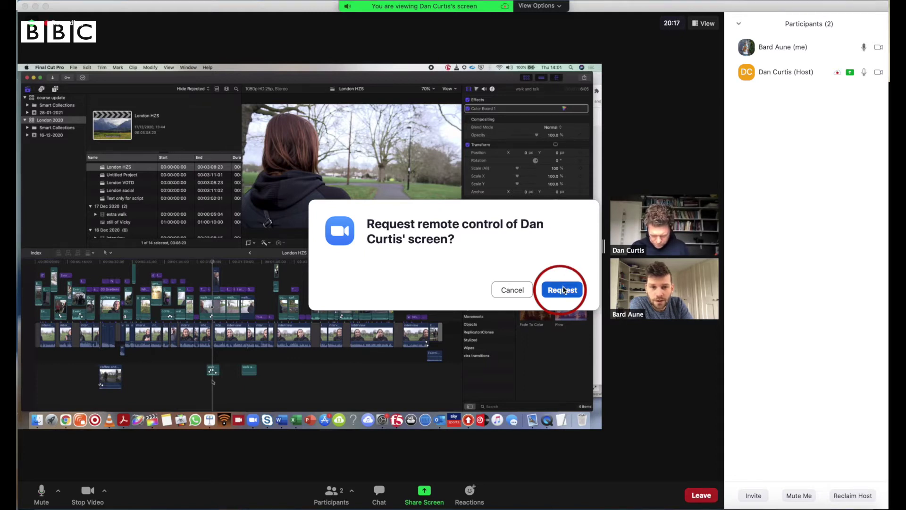
{"action": "left_click", "coordinate": [563, 289]}
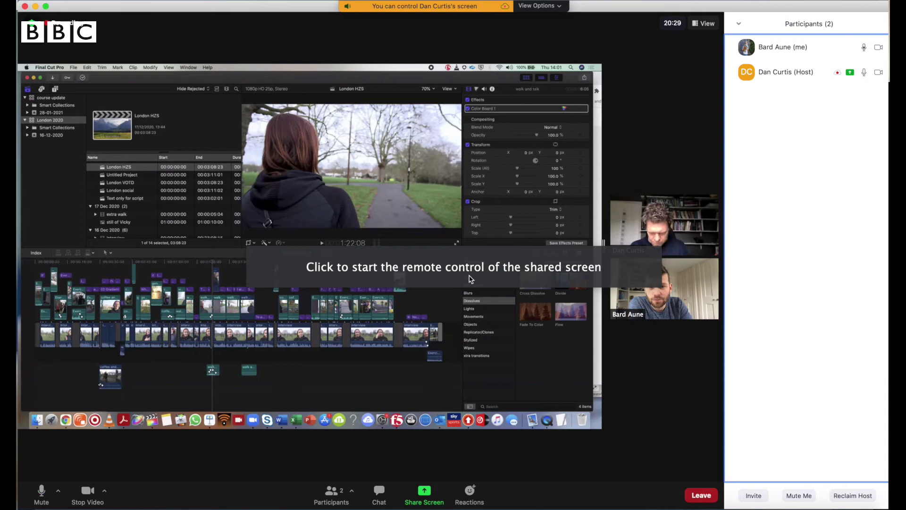
Step: Start remote control, move the playhead to 1:19:16, and select the walking clip beneath the subtitle
{"action": "left_click", "coordinate": [386, 277]}
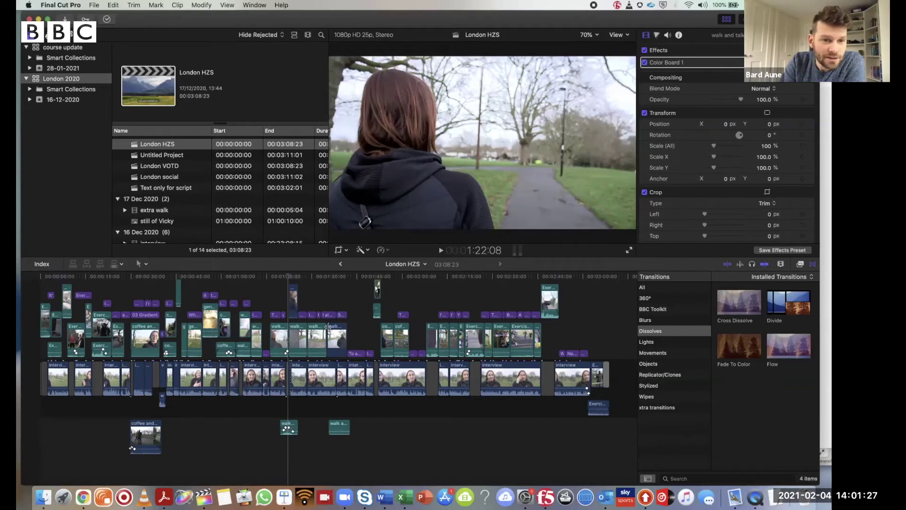
{"action": "left_click", "coordinate": [279, 297]}
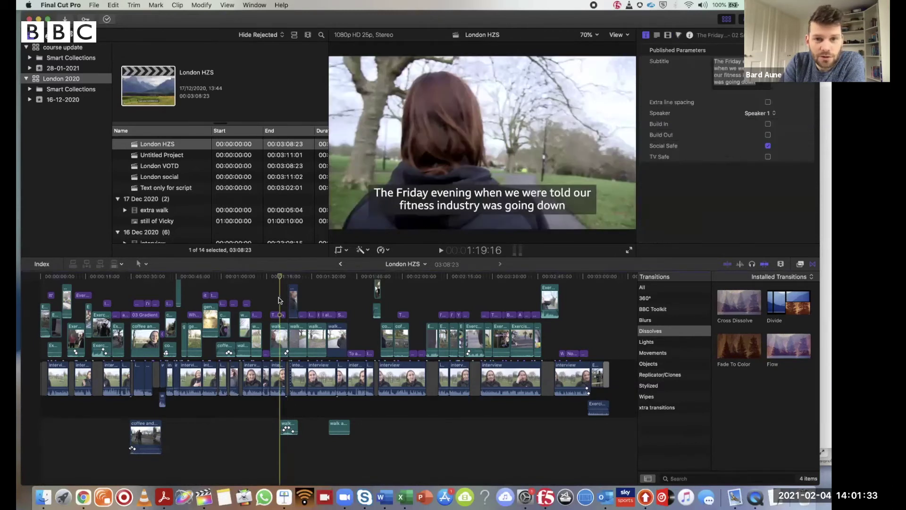
{"action": "left_click", "coordinate": [382, 212]}
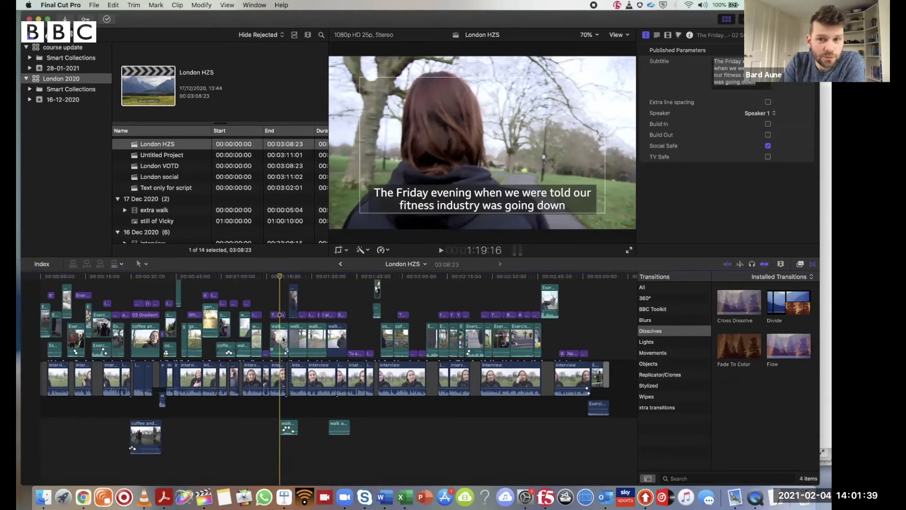
{"action": "left_click", "coordinate": [283, 340]}
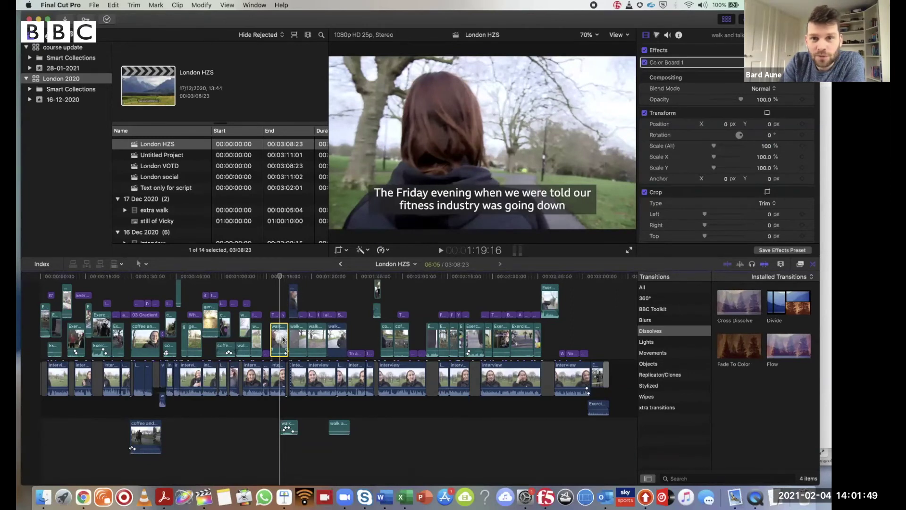
Step: Raise the walk clip's Master saturation to 26% in Color Board 1, then select the title clip above
{"action": "left_click", "coordinate": [657, 36]}
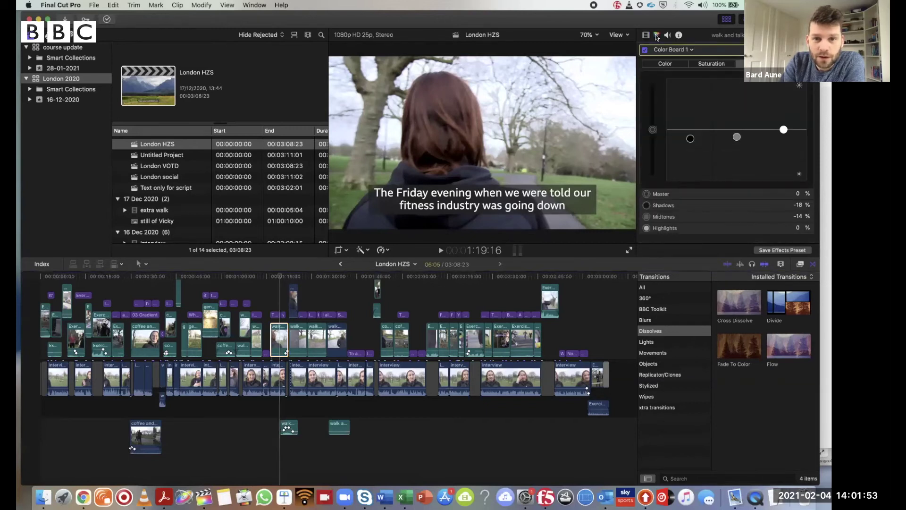
{"action": "left_click", "coordinate": [709, 63]}
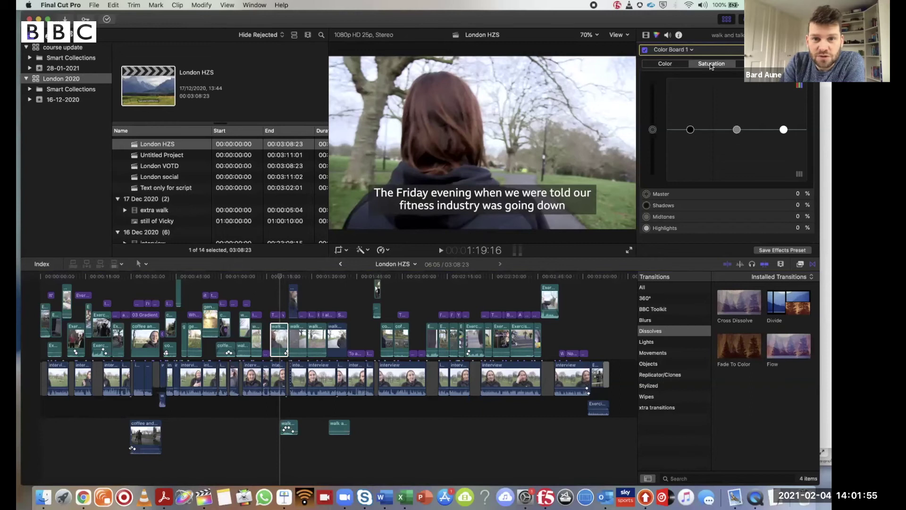
{"action": "left_click", "coordinate": [653, 131]}
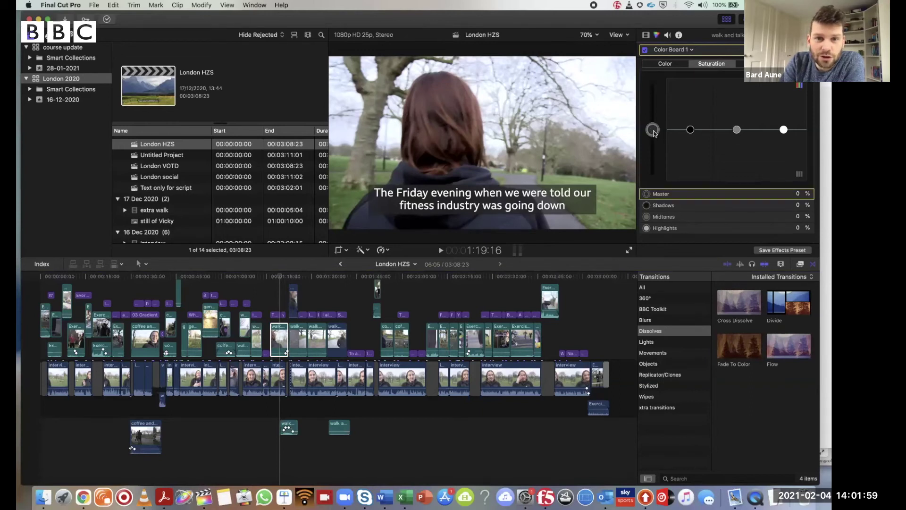
{"action": "left_click_drag", "start_coordinate": [654, 132], "coordinate": [654, 119]}
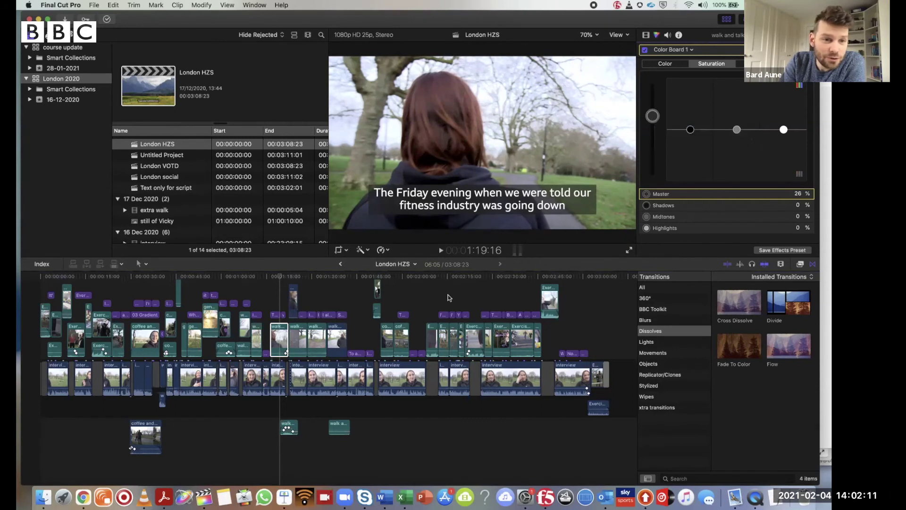
{"action": "left_click", "coordinate": [274, 315]}
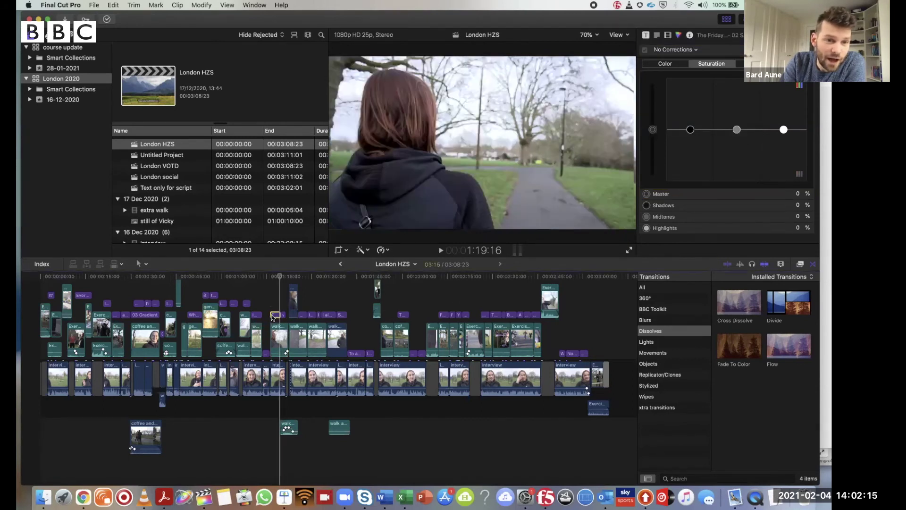
{"action": "left_click", "coordinate": [276, 326]}
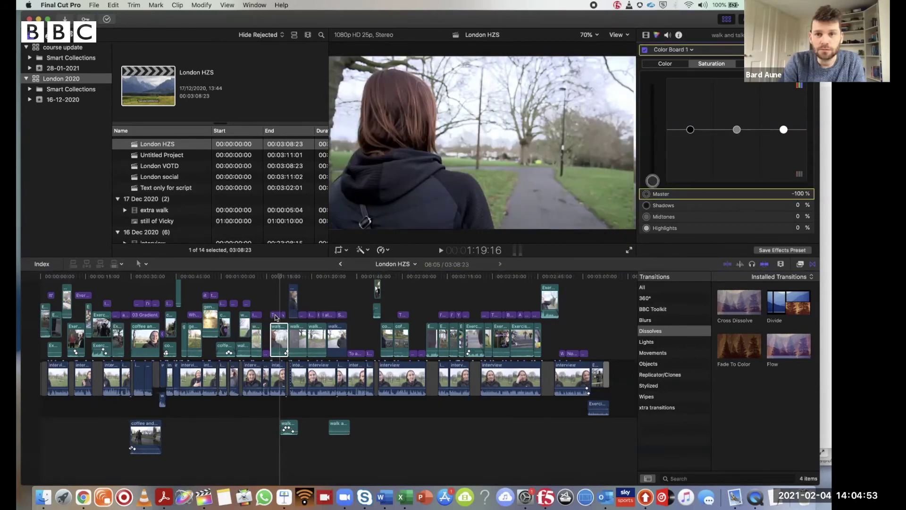